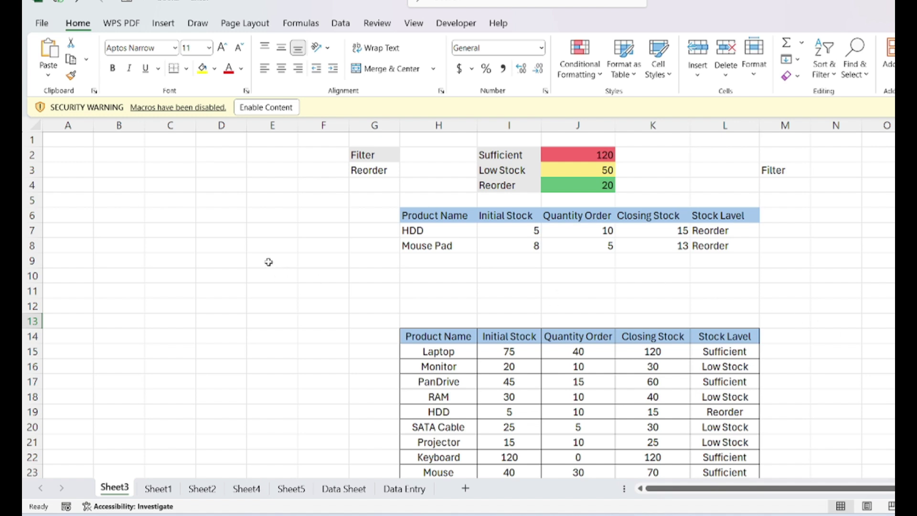
- Open Excel Options on the Save page from the File menu
click(42, 25)
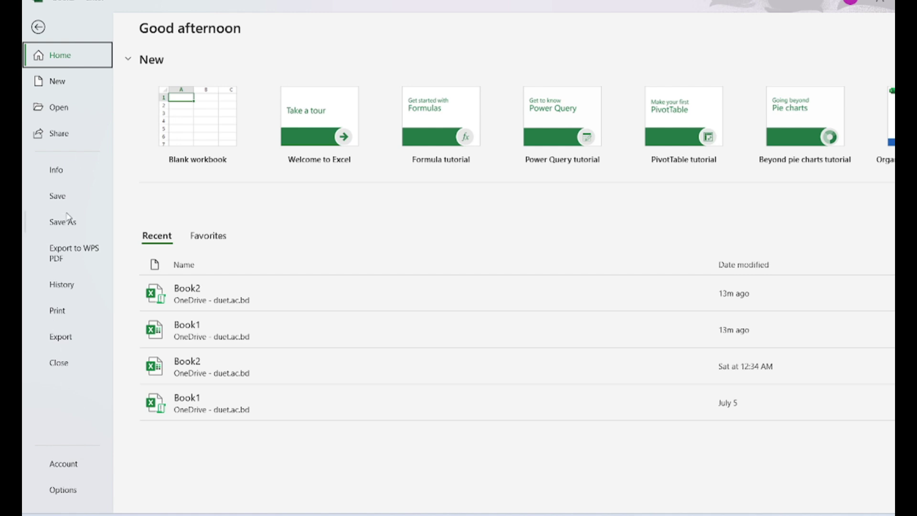
click(63, 492)
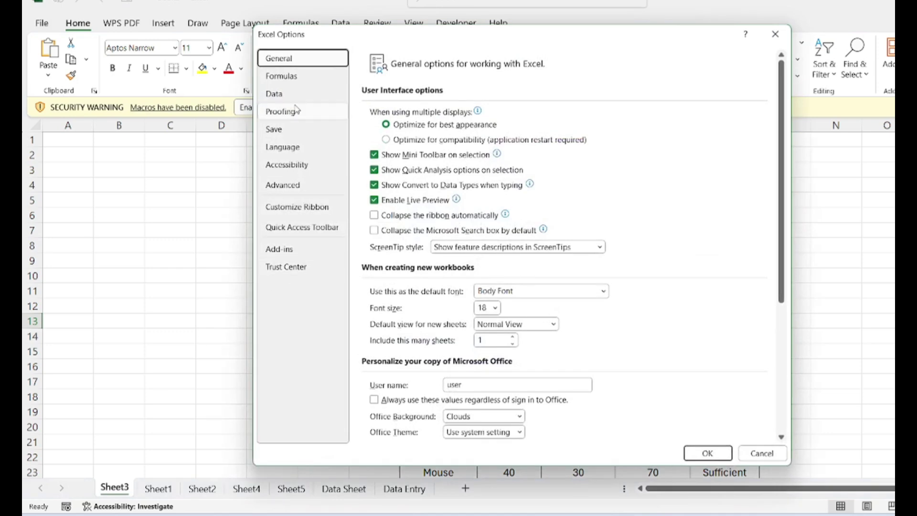
click(297, 130)
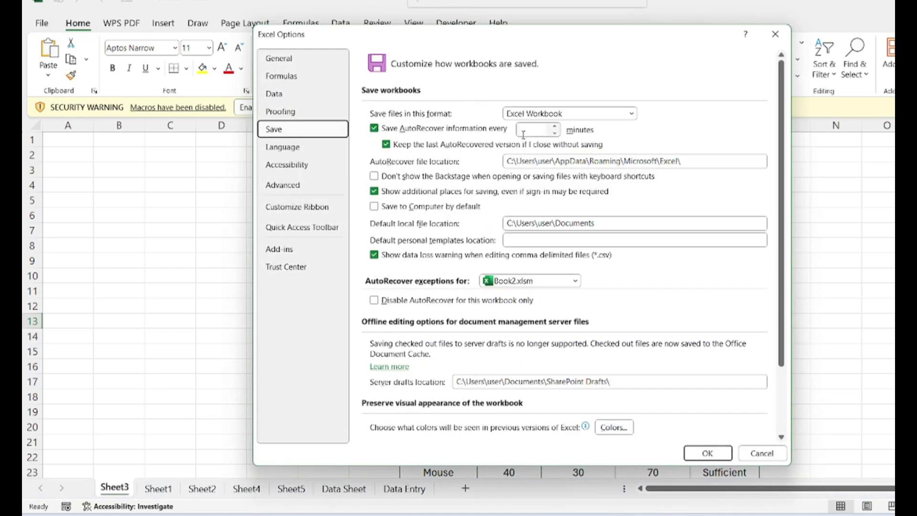
- Nudge the AutoRecover interval up, then back down to 1 minute
click(554, 126)
click(554, 126)
click(554, 126)
click(554, 126)
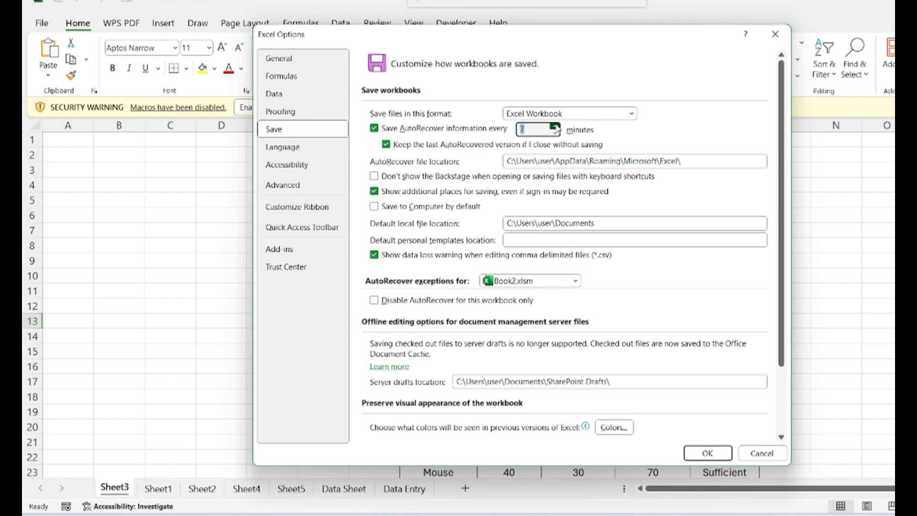
click(554, 126)
click(554, 126)
click(554, 126)
click(554, 133)
click(555, 133)
click(555, 133)
click(554, 133)
click(554, 133)
click(554, 133)
click(554, 133)
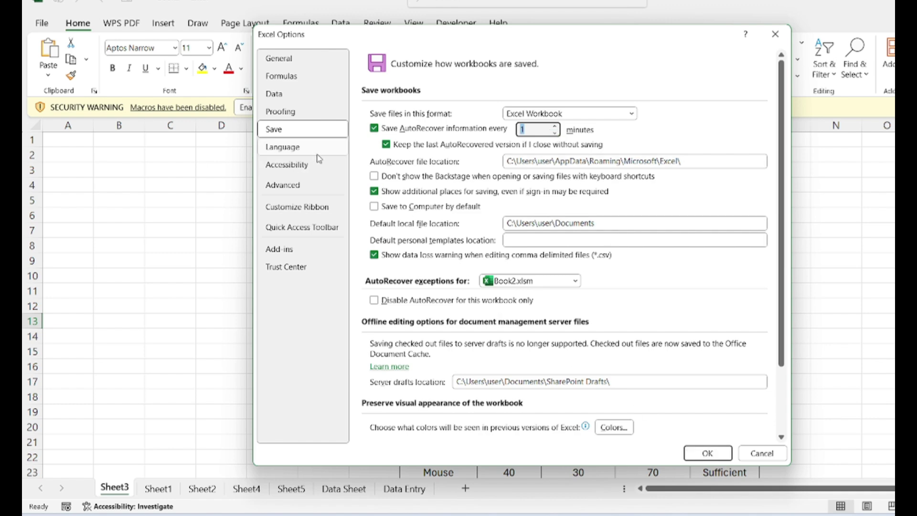
- Scroll through the Advanced options, confirm Excel Options with OK, and select cell M13
click(320, 190)
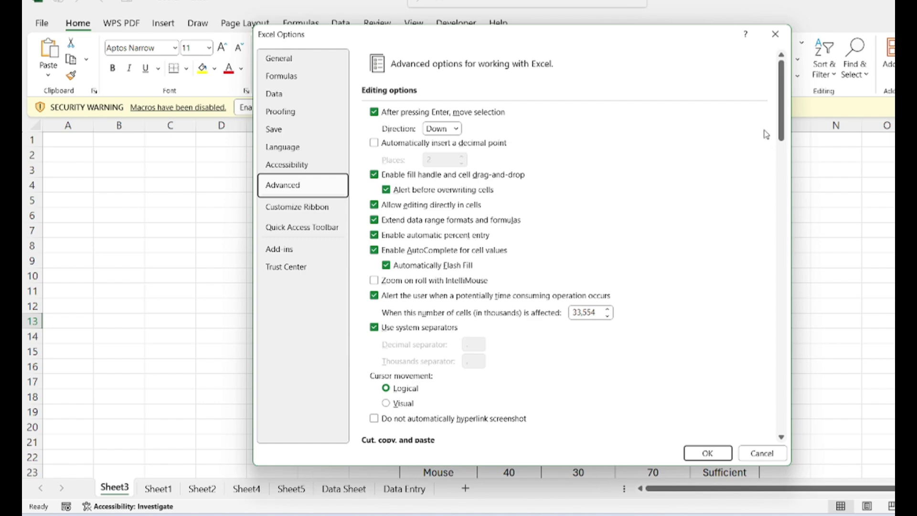
drag(781, 130, 785, 188)
click(700, 453)
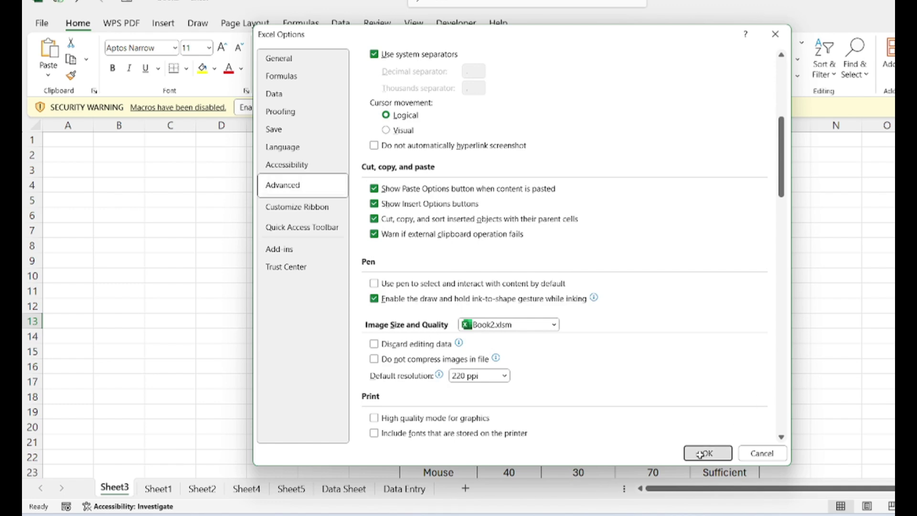
click(779, 317)
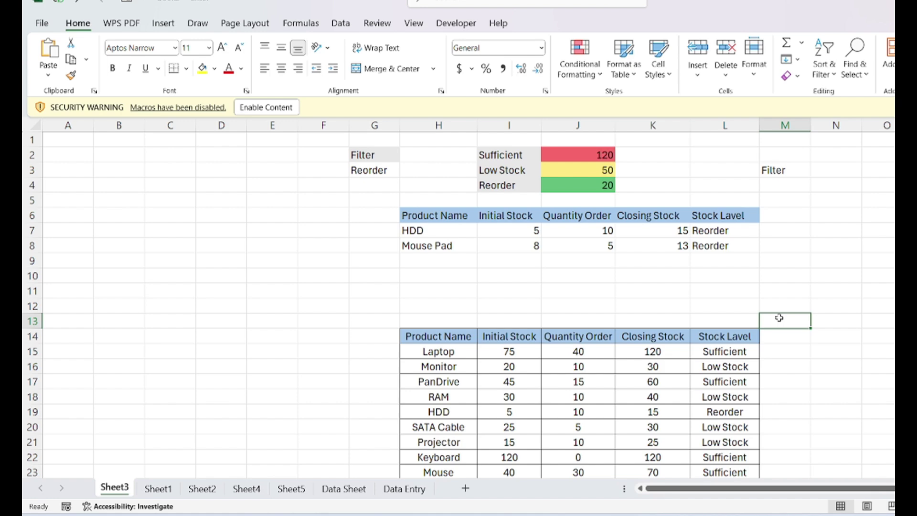
- Begin saving Book2 to the Desktop as an Excel Macro-Enabled Workbook and open Tools
click(300, 298)
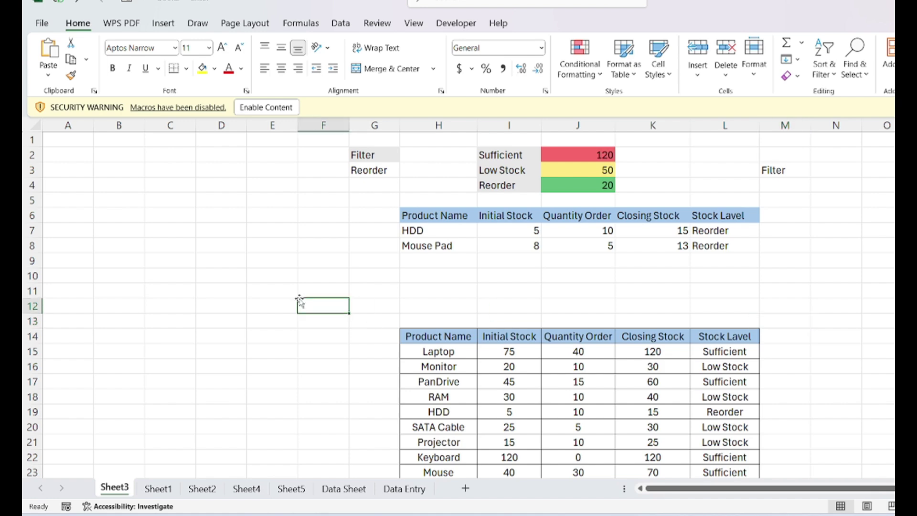
click(42, 23)
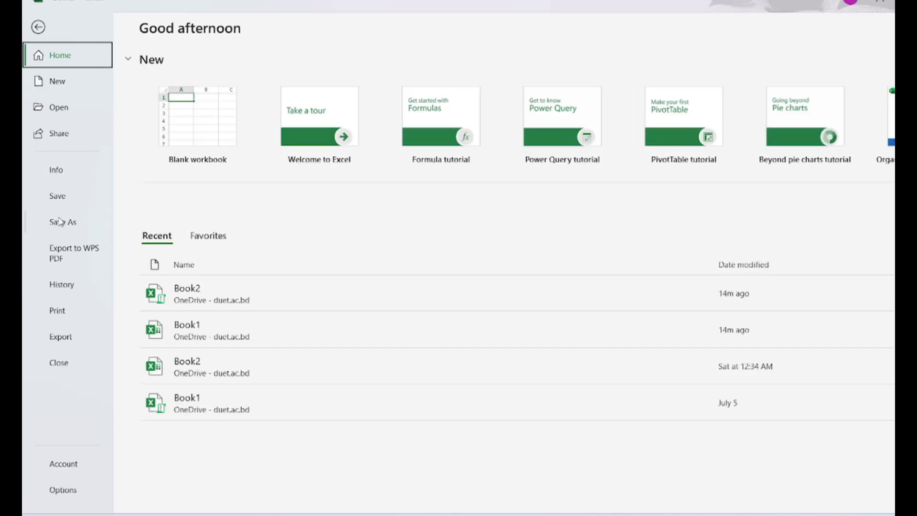
click(70, 226)
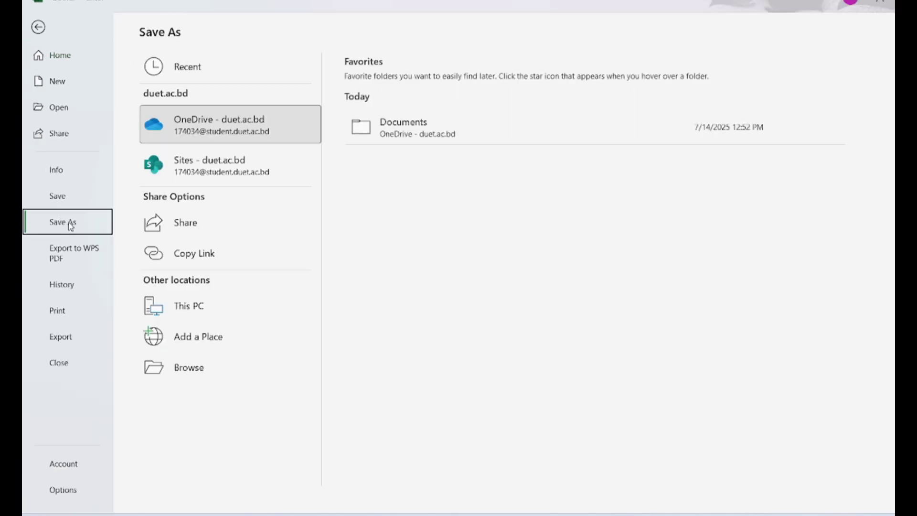
click(218, 313)
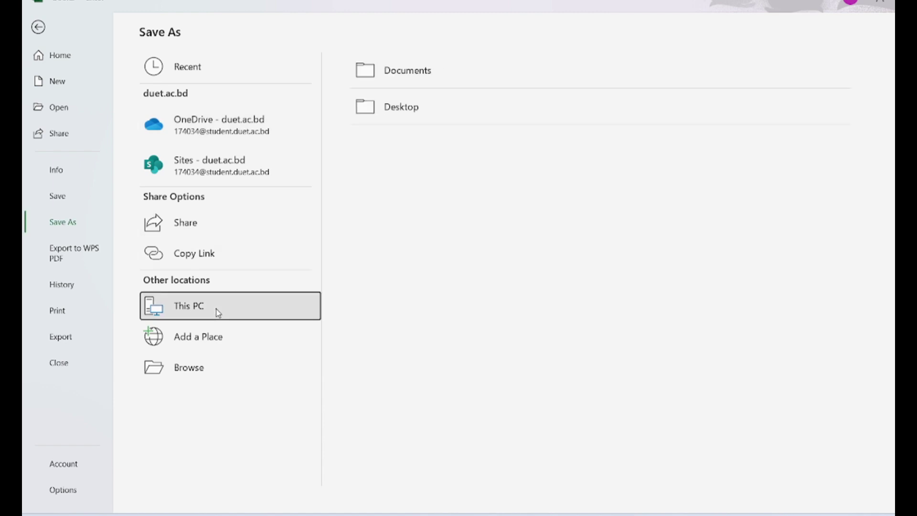
click(423, 113)
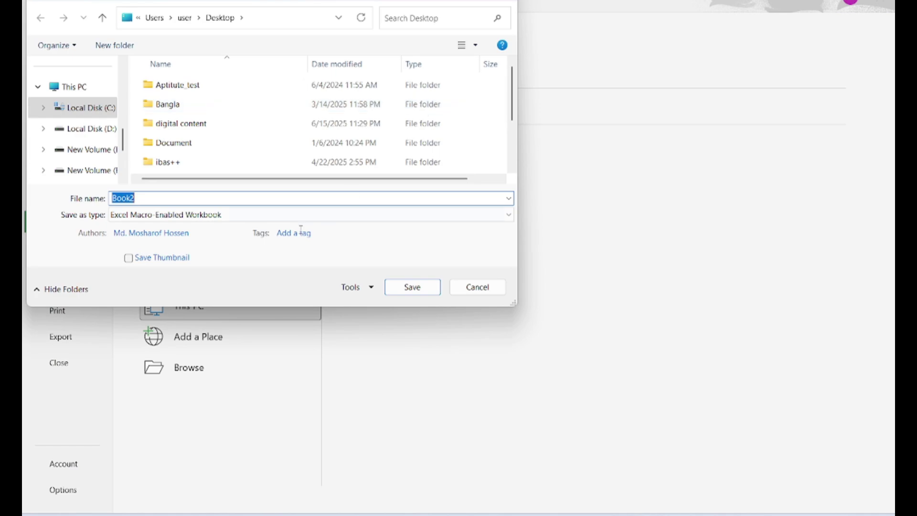
click(242, 215)
click(242, 215)
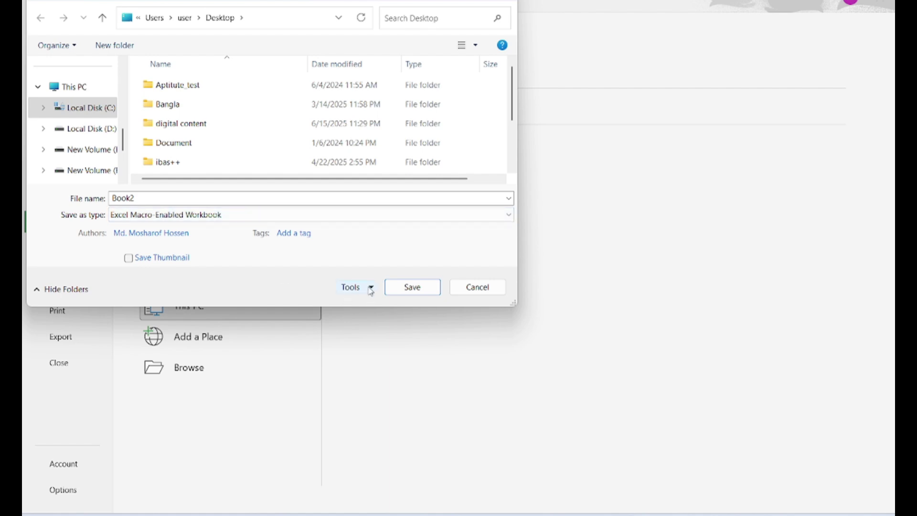
click(370, 287)
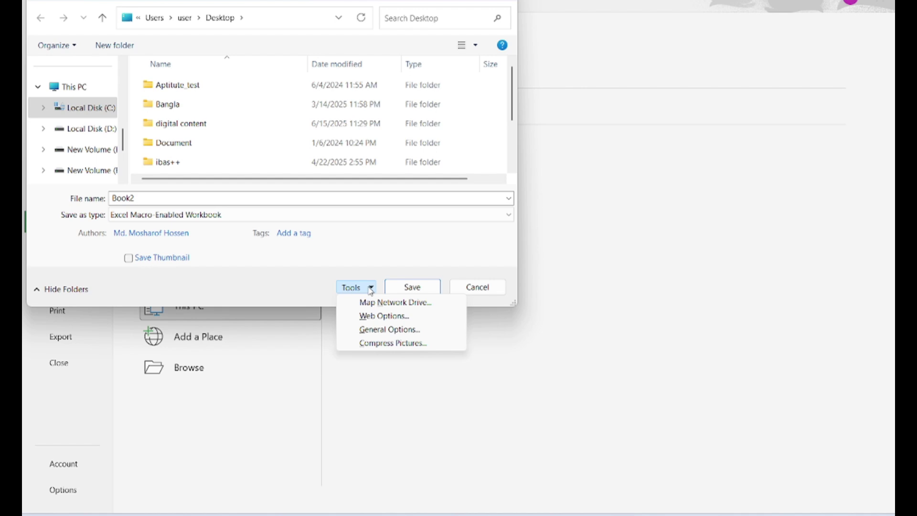
- In General Options, set and confirm Book2's passwords to open and to modify
click(388, 329)
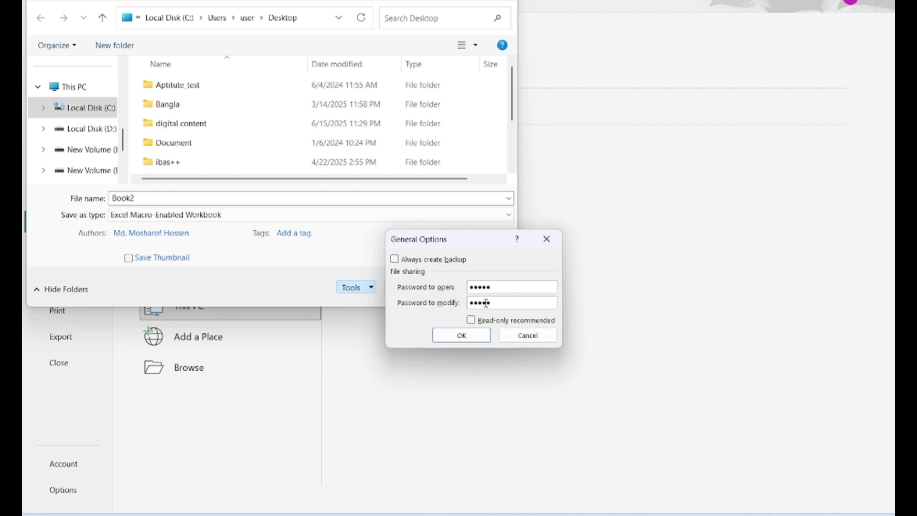
click(487, 336)
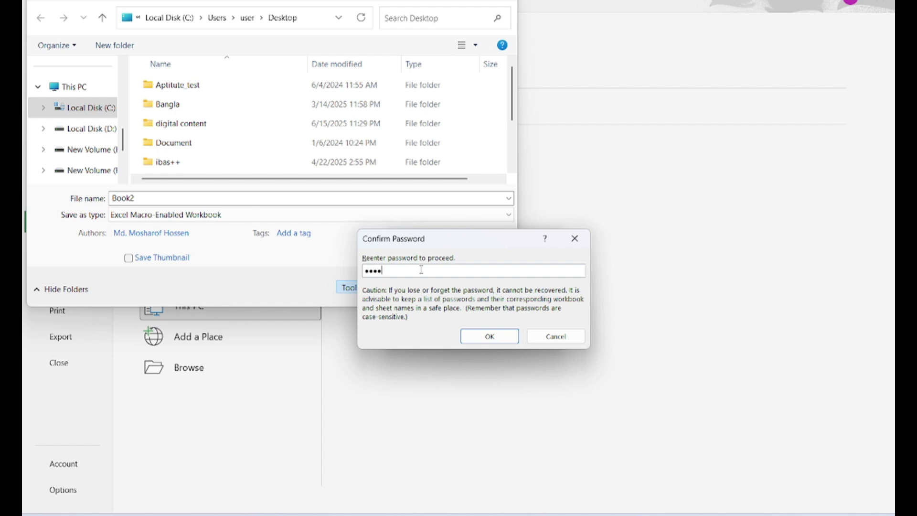
click(488, 335)
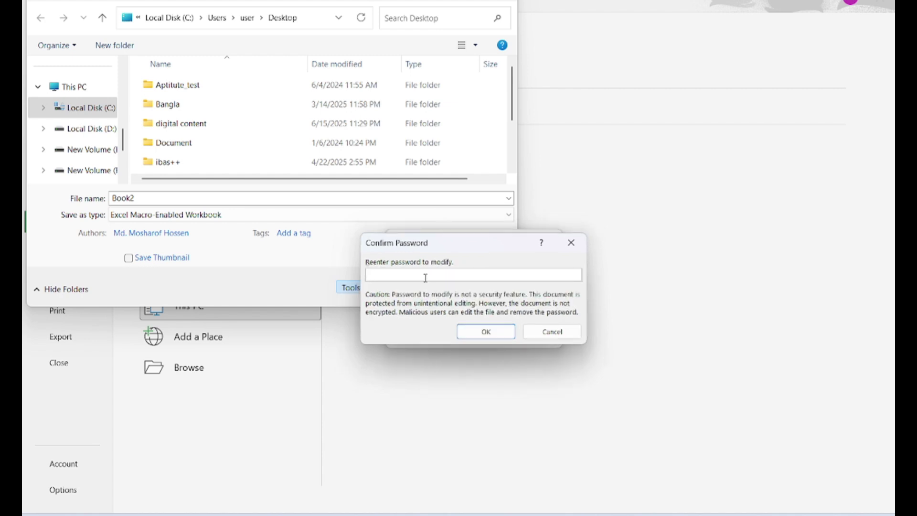
text(12345)
click(482, 331)
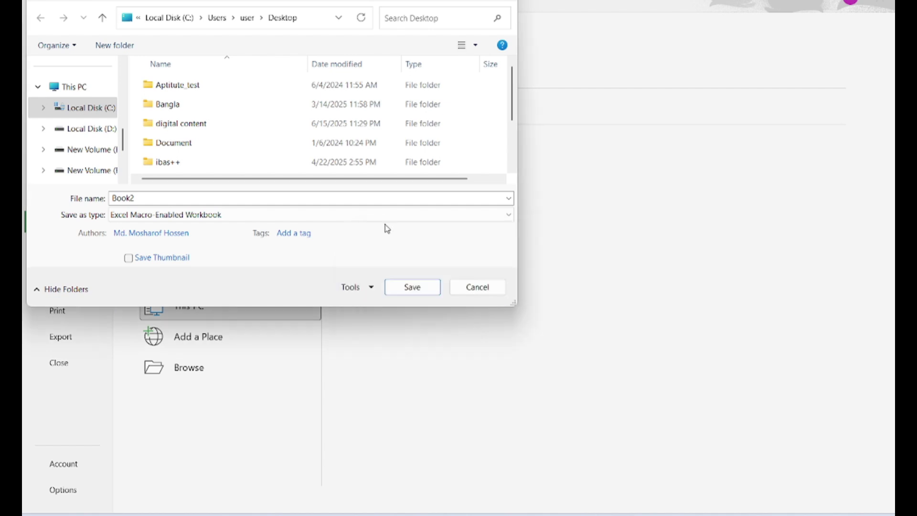
- Save the protected Book2.xlsm to the Desktop and close Excel with Alt+F4
click(419, 294)
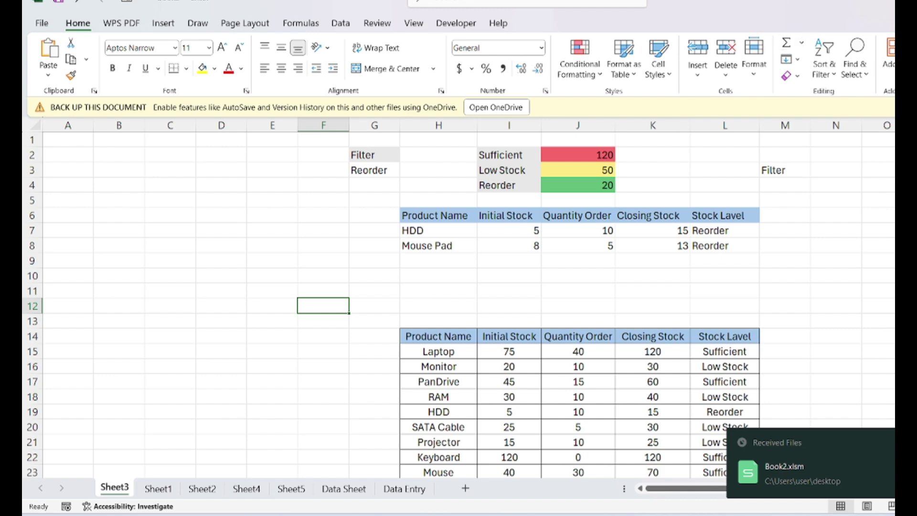
key(alt+F4)
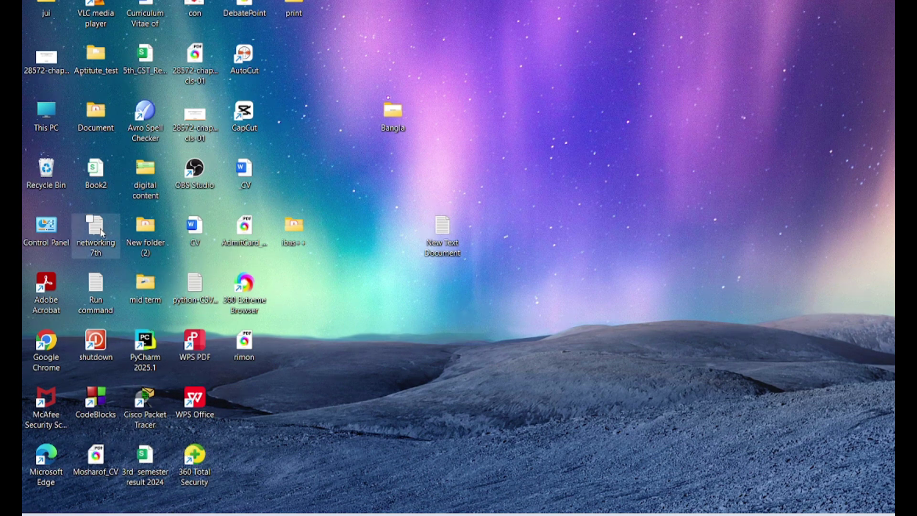
- Open Book2 from the desktop in Excel, choosing Excel just once
click(102, 187)
double_click(101, 188)
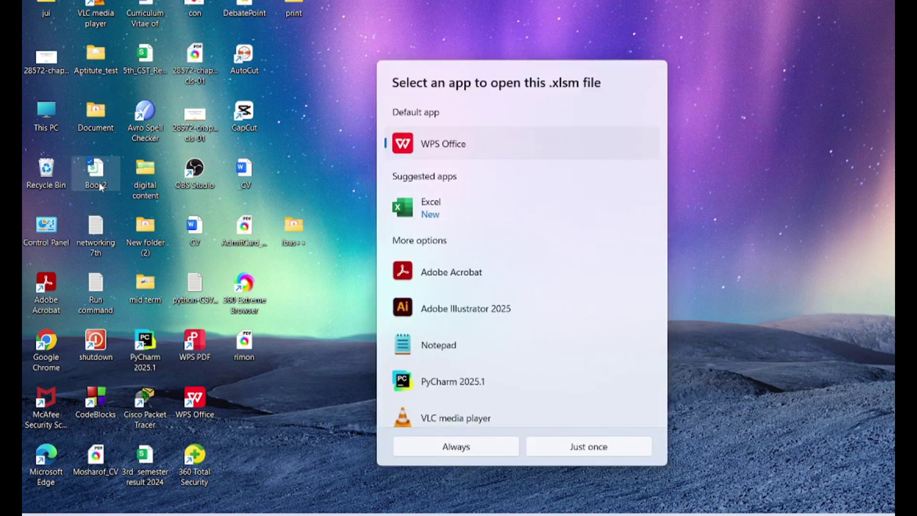
click(496, 209)
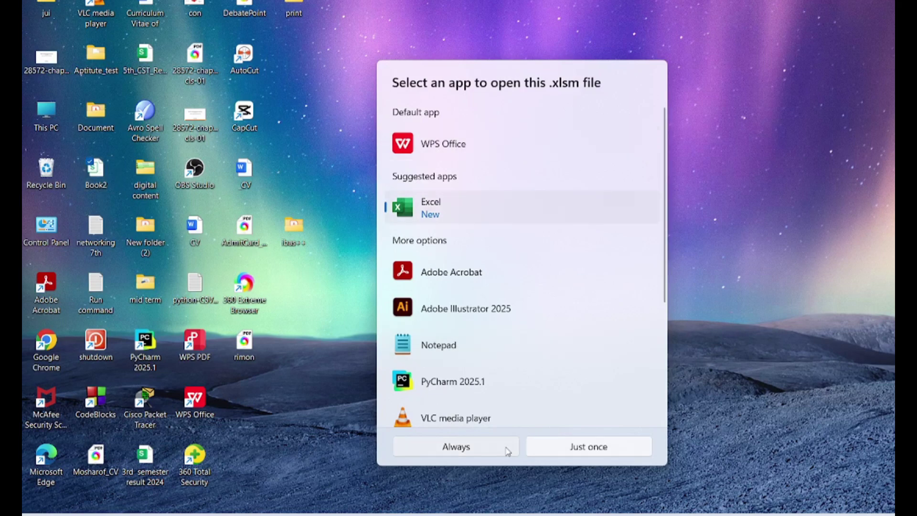
click(571, 448)
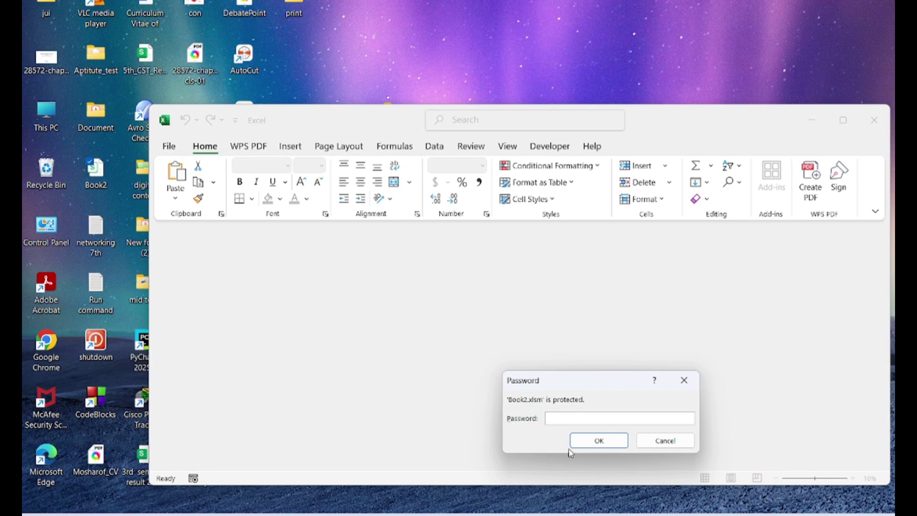
- Enter Book2's open password and modify password, then maximize the Excel window
text(5)
click(590, 446)
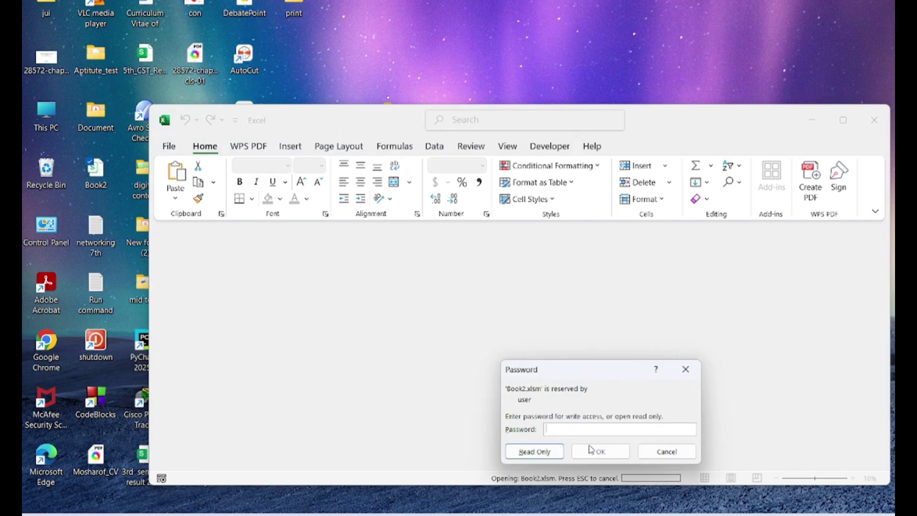
text(1)
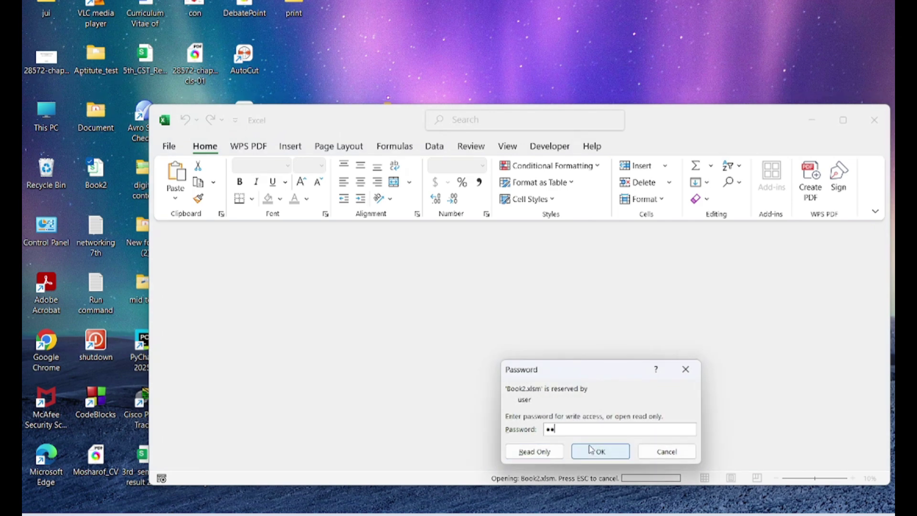
text(2345)
click(597, 451)
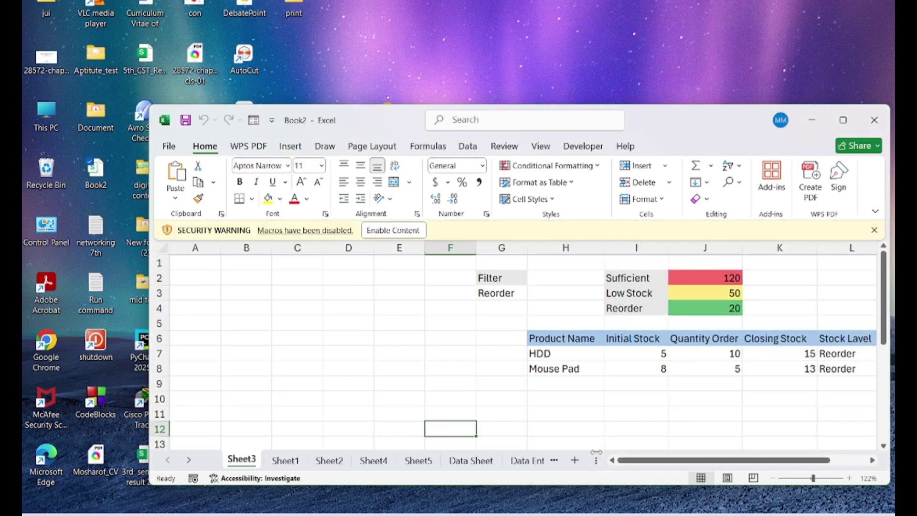
click(851, 120)
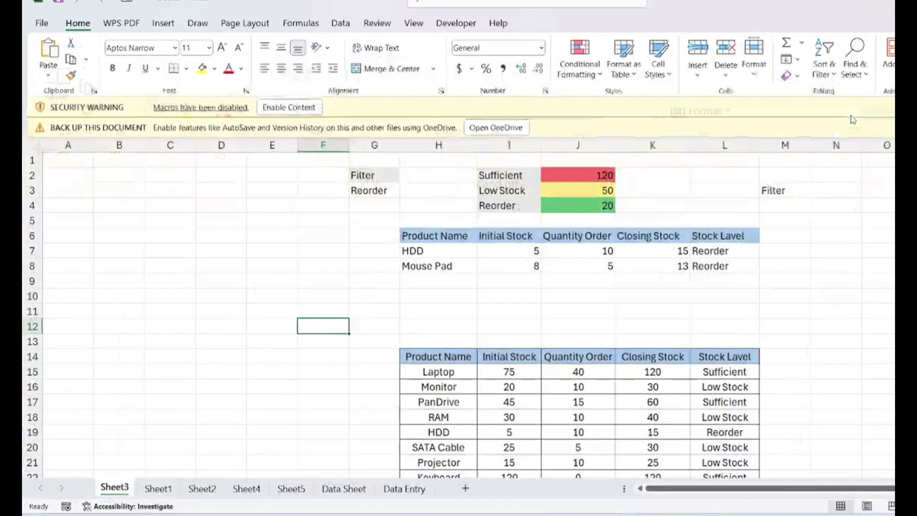